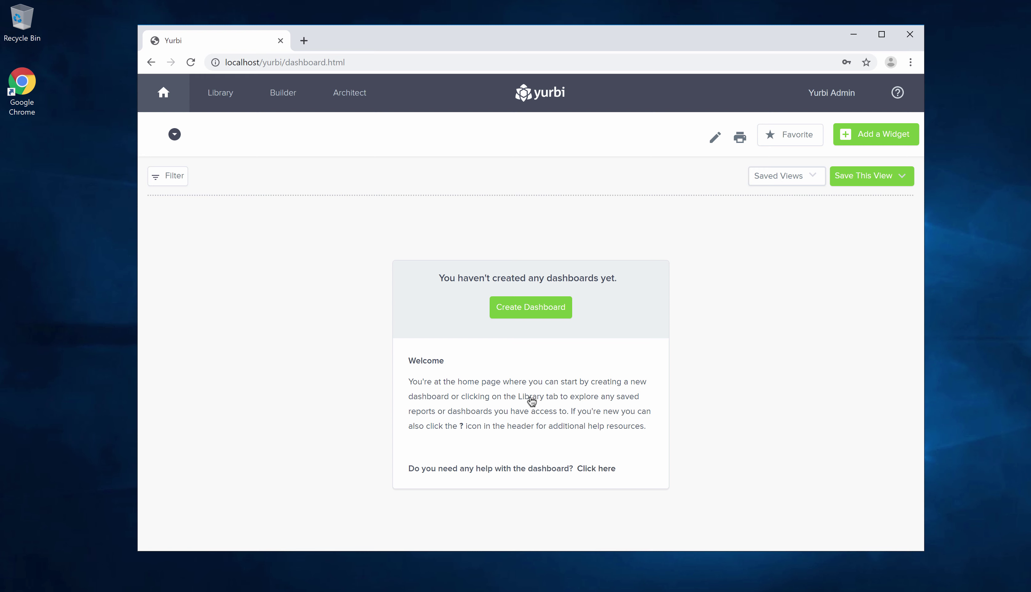
# Step: Open the Yurbi Admin settings page from the account menu
pyautogui.click(821, 98)
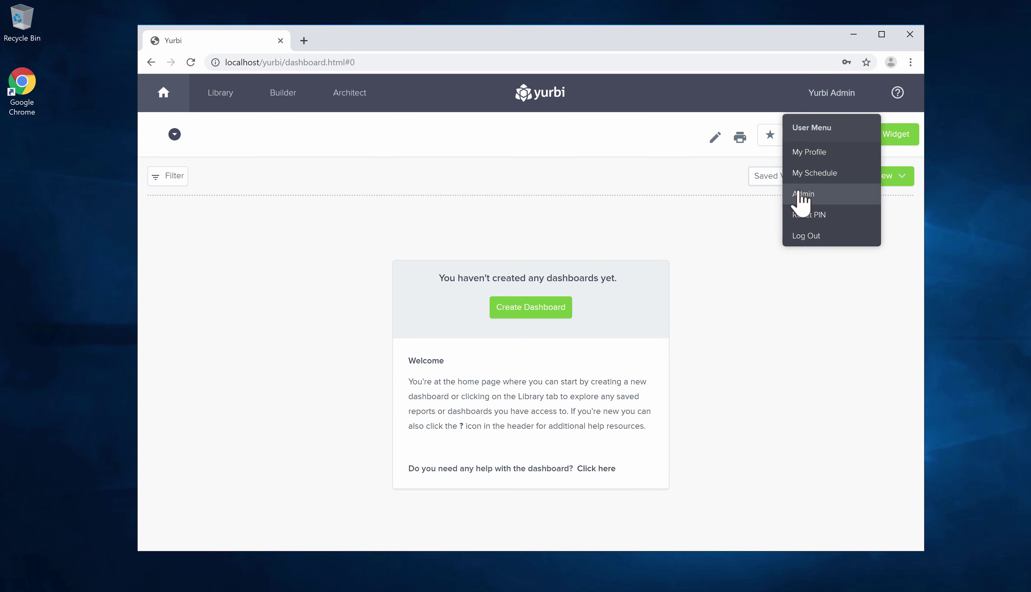
pyautogui.click(800, 195)
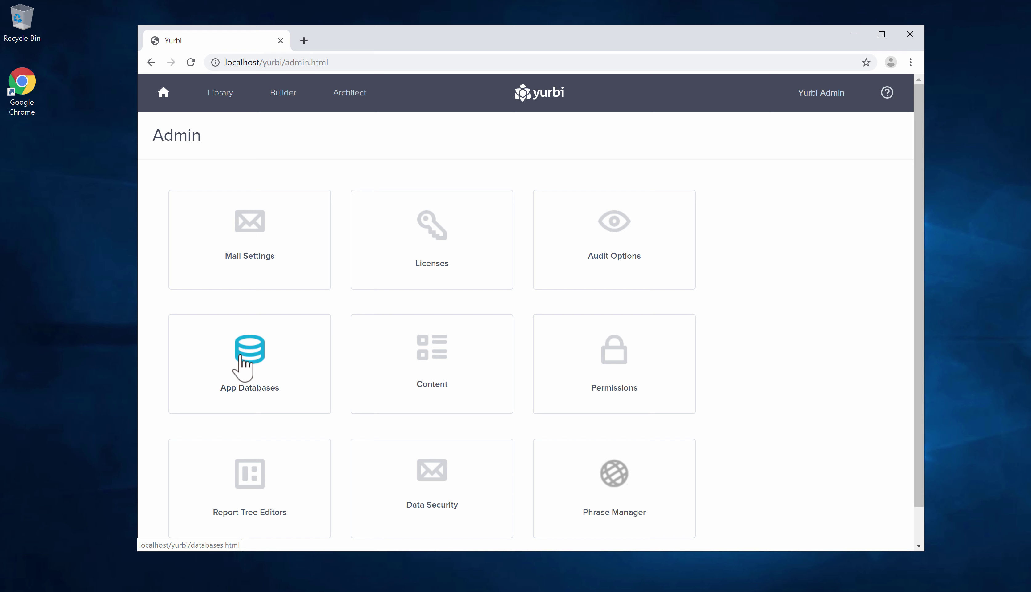
# Step: In App Databases, start registering a new app of type AnyDB App
pyautogui.click(240, 356)
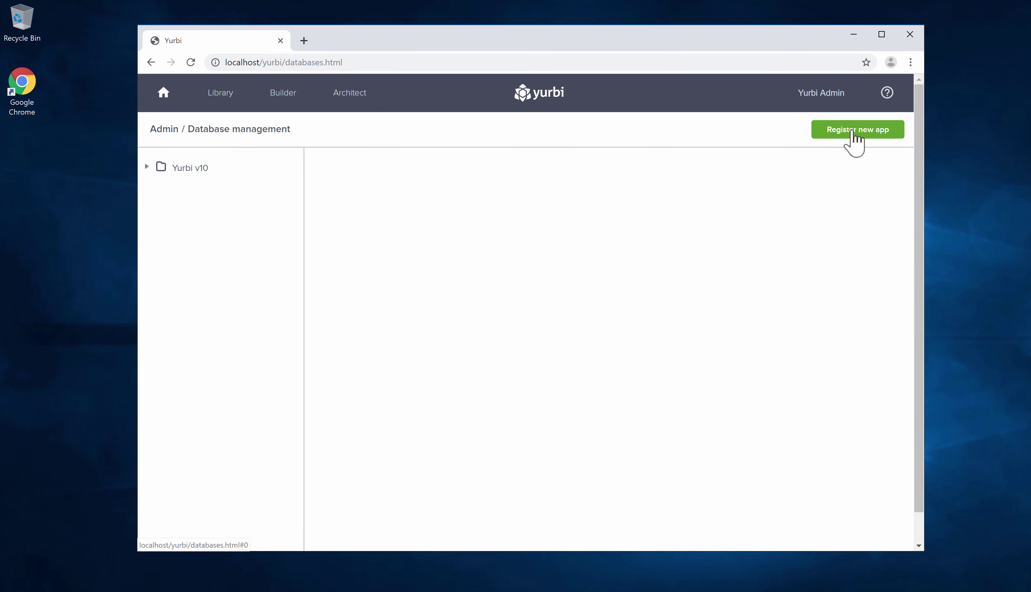
pyautogui.click(875, 133)
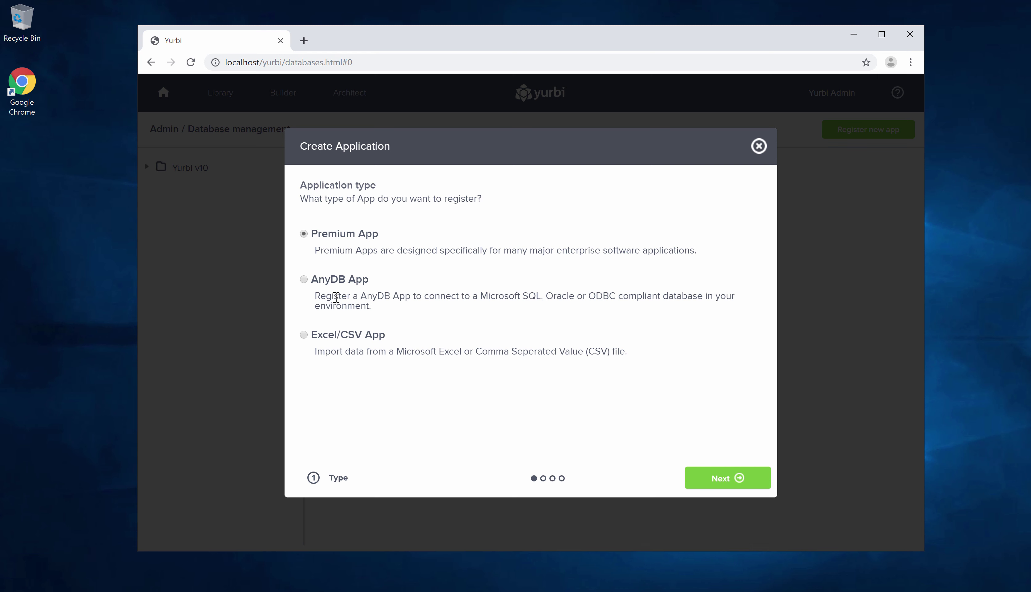
pyautogui.click(305, 279)
pyautogui.click(722, 481)
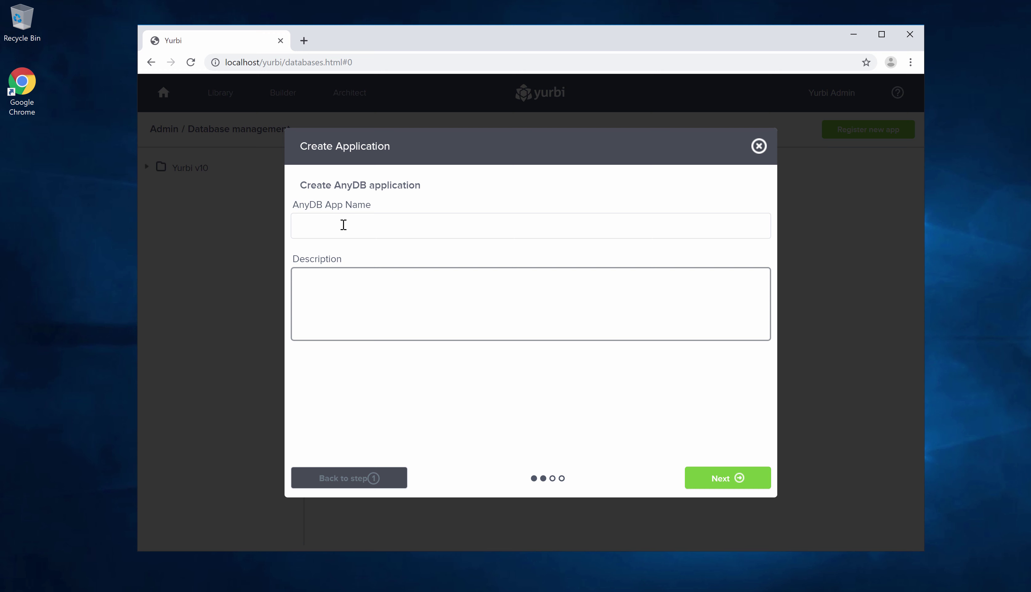
# Step: Name the app 'AdventureWorks', describe it as 'Example of a database registration', and continue
pyautogui.click(343, 225)
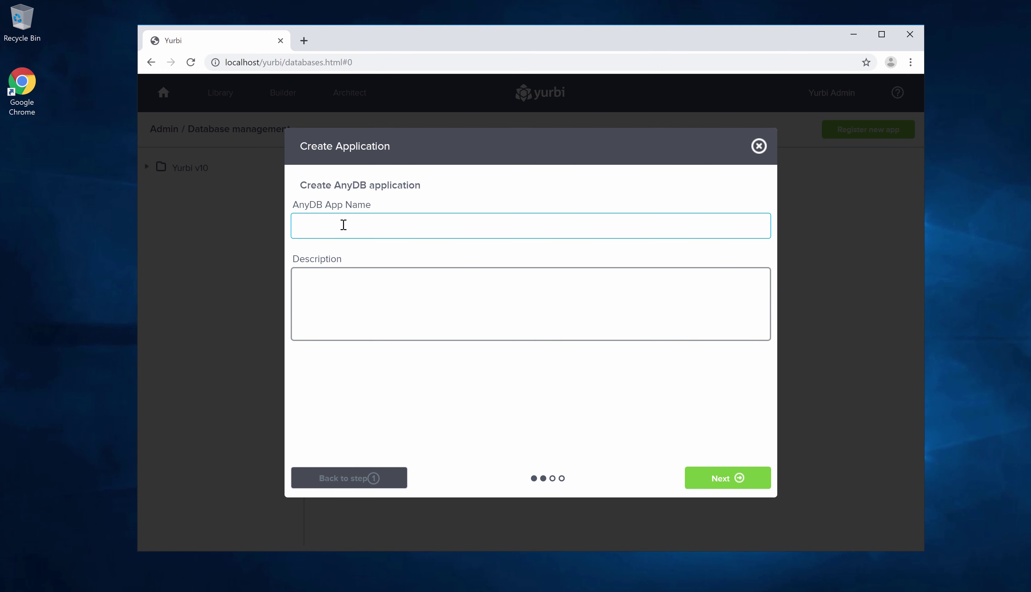
pyautogui.write('AdventureWorks')
pyautogui.click(356, 303)
pyautogui.write('Example')
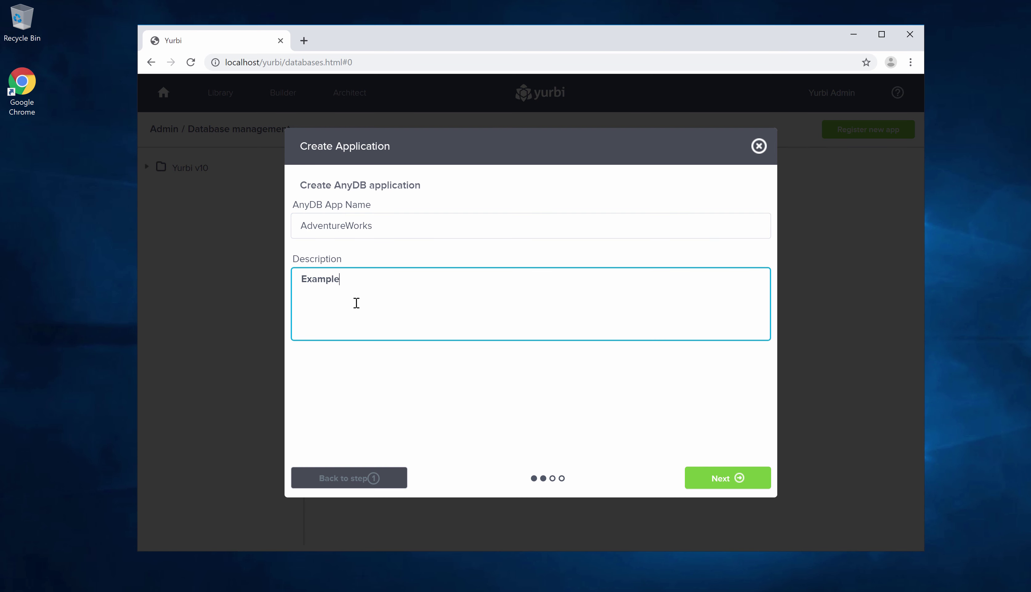
pyautogui.write(' of a database rep')
pyautogui.write('istratio')
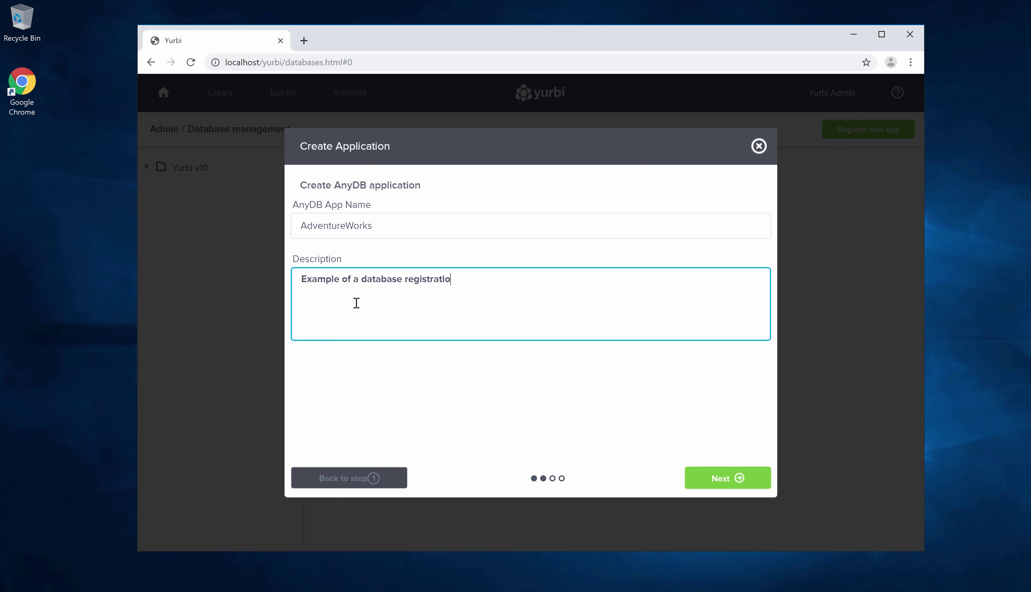
pyautogui.write('n')
pyautogui.doubleClick(727, 484)
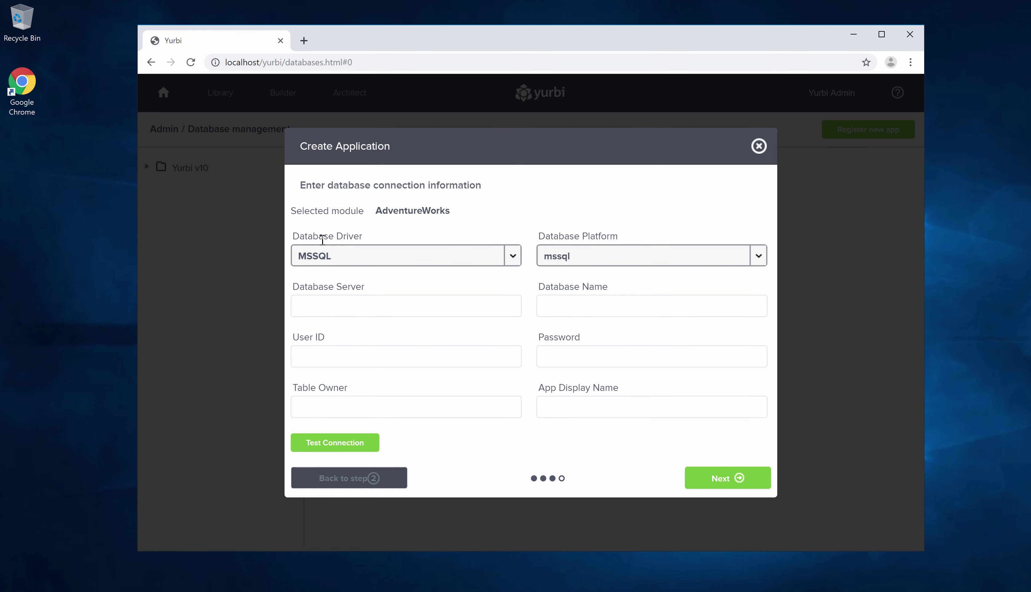
# Step: Keep MSSQL as the database driver and mssql as the database platform
pyautogui.click(503, 261)
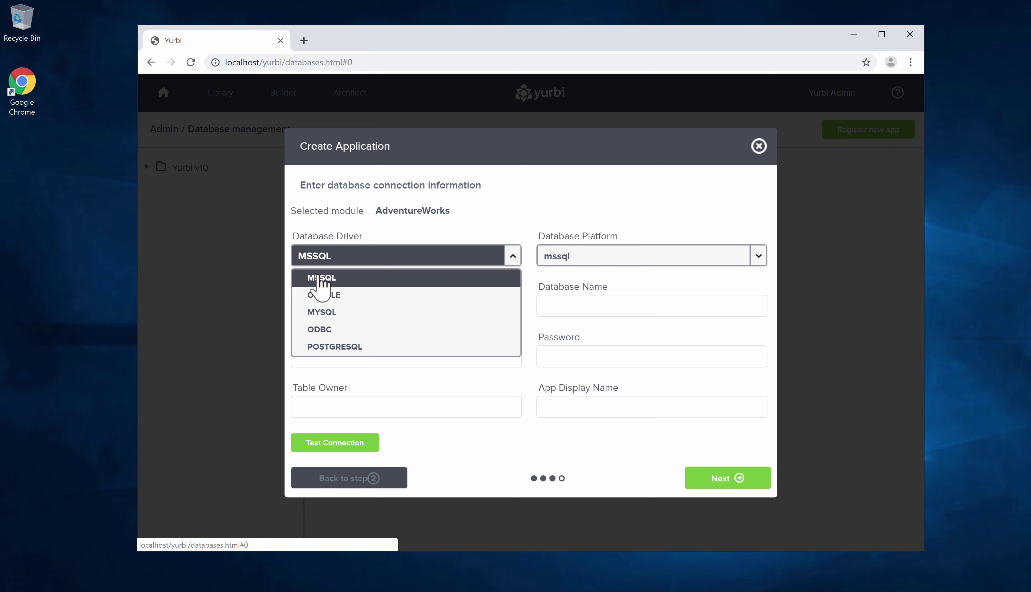
pyautogui.click(321, 279)
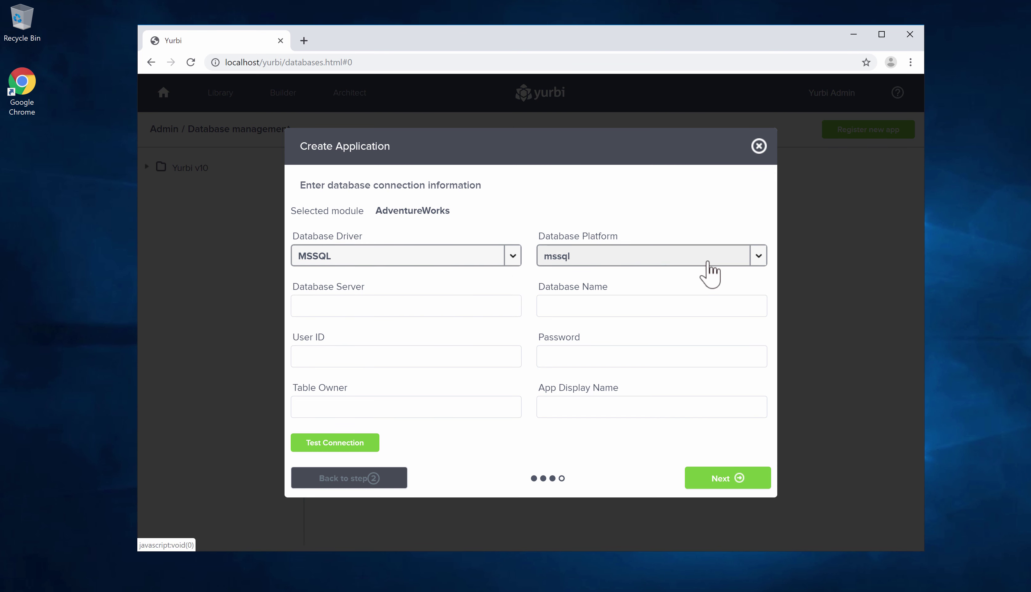
pyautogui.click(745, 262)
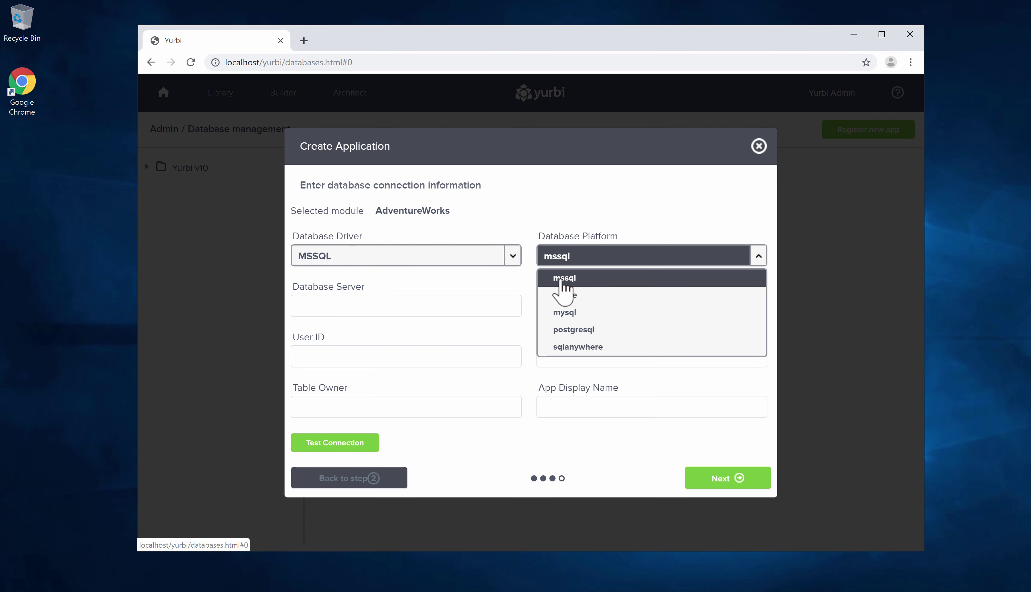
pyautogui.click(562, 280)
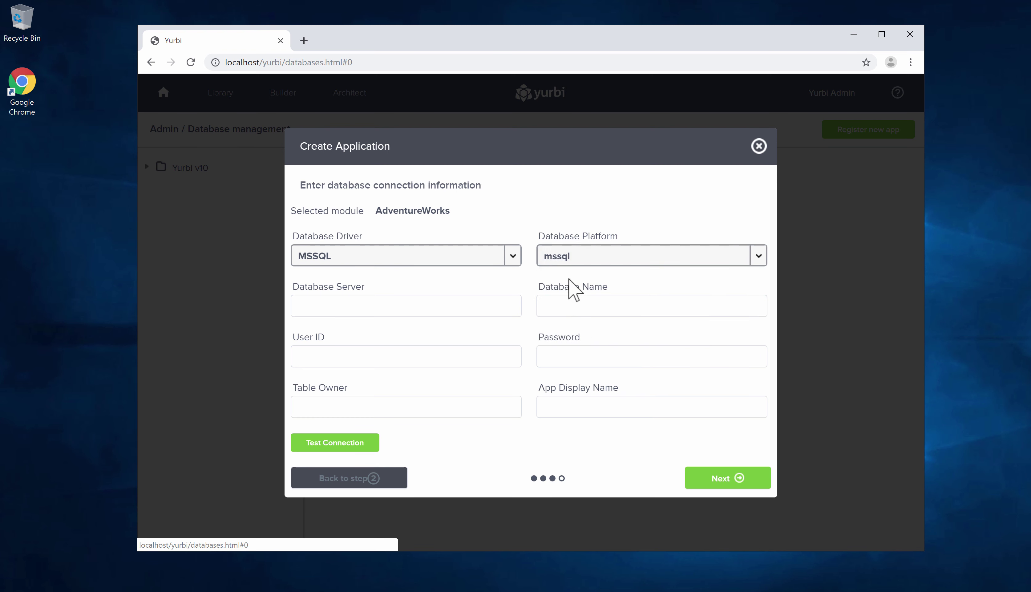
pyautogui.click(429, 304)
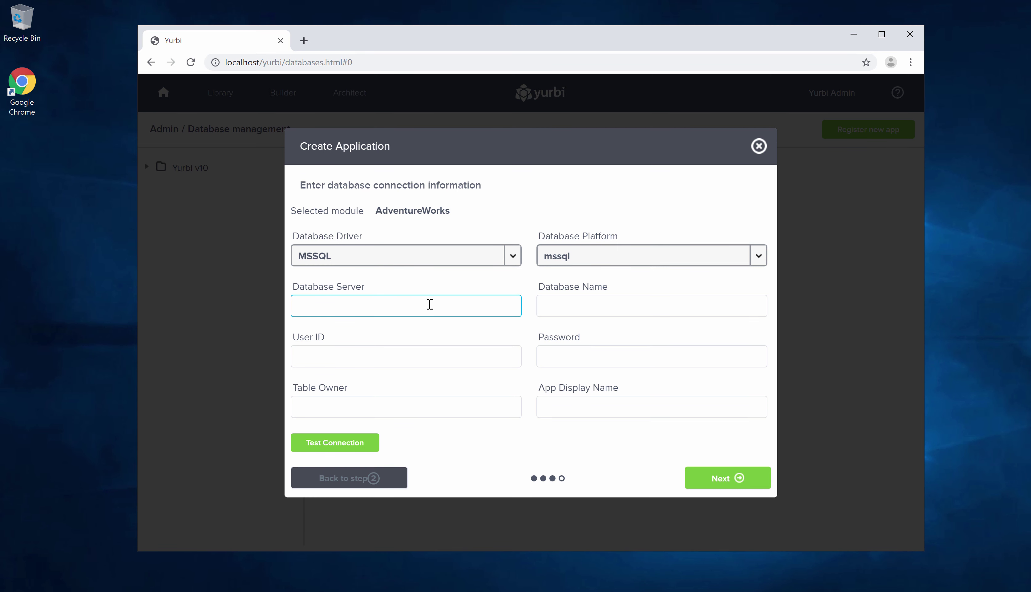
# Step: Enter server WIN-D51THERBCRH, database AdventureworksLT2017, user ID sa and the login password
pyautogui.write('WIN-D51THERBCRH')
pyautogui.click(584, 303)
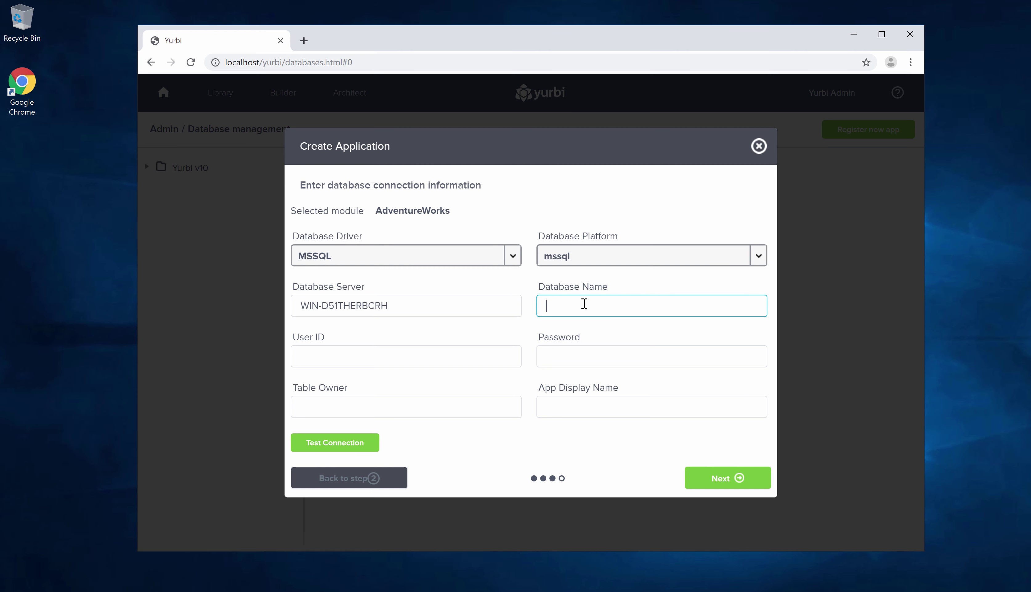
pyautogui.write('AdventureworksLT2017')
pyautogui.click(445, 356)
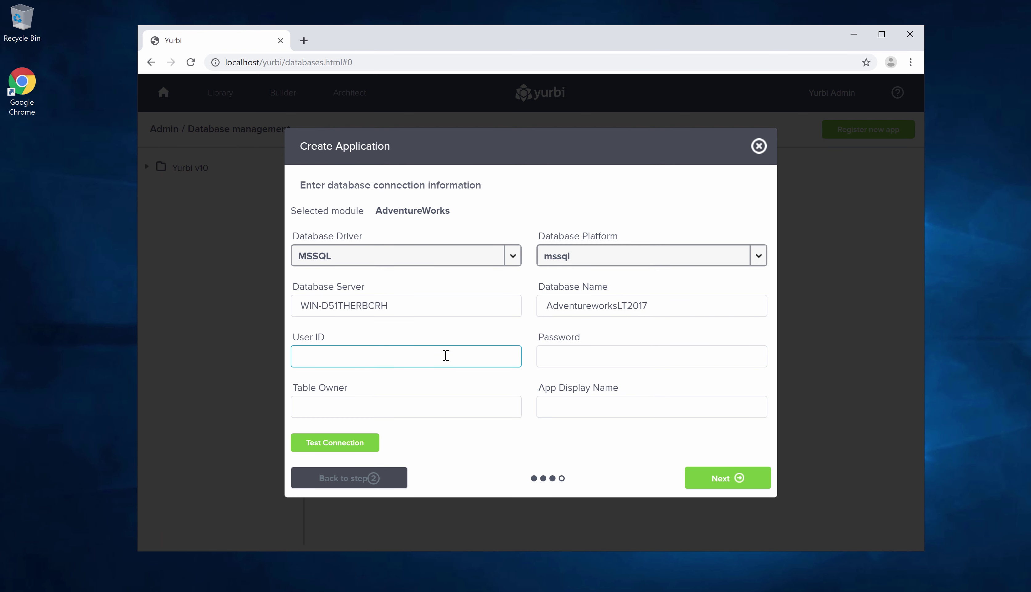
pyautogui.write('sa')
pyautogui.click(564, 356)
pyautogui.write('*********')
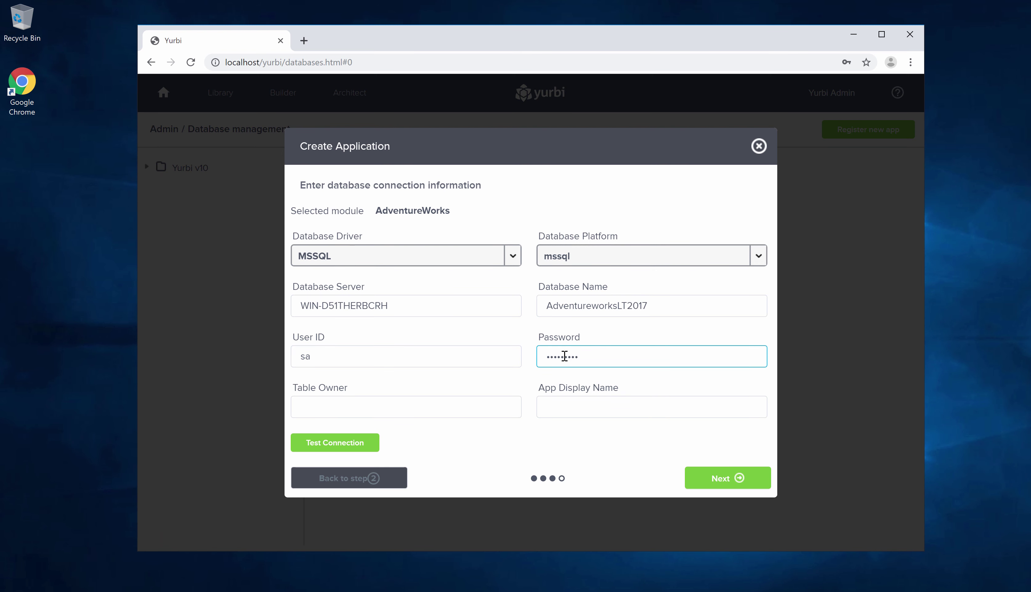
# Step: Set table owner to SalesLT and advance to the Advanced options step
pyautogui.click(444, 411)
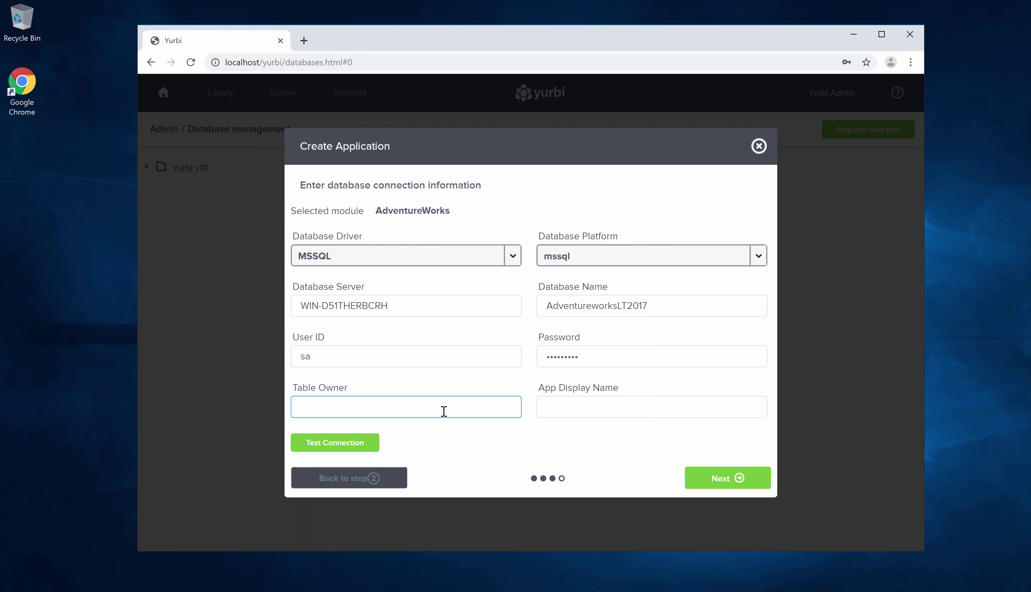
pyautogui.write('SalesLT')
pyautogui.click(571, 403)
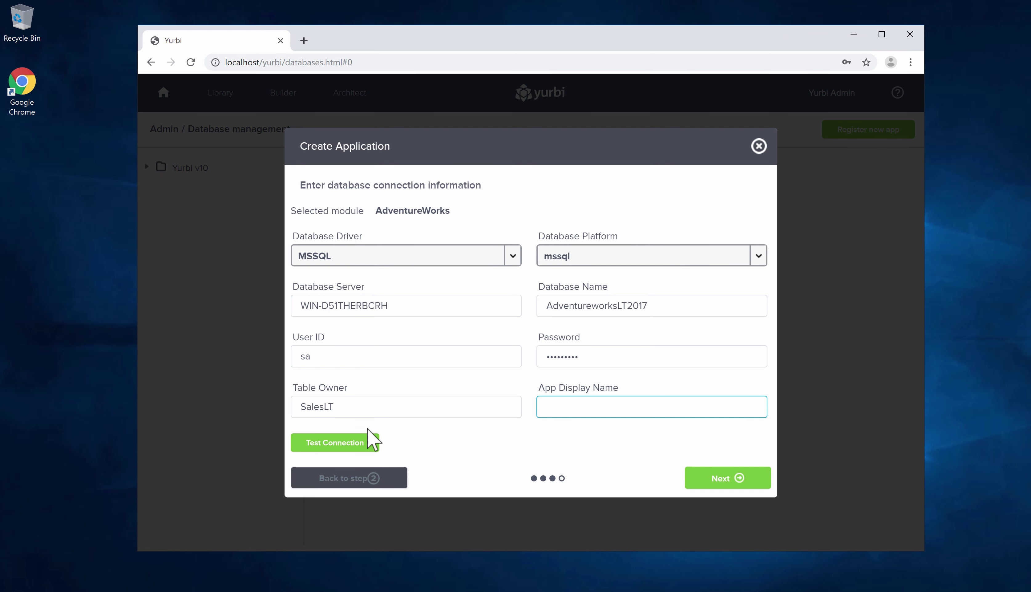
pyautogui.click(325, 444)
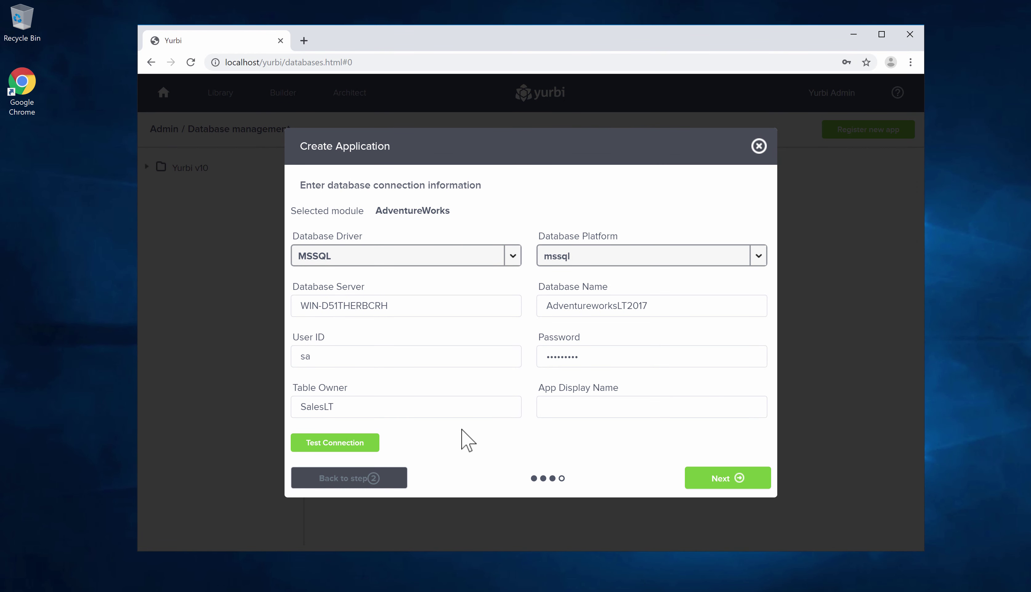
pyautogui.click(731, 485)
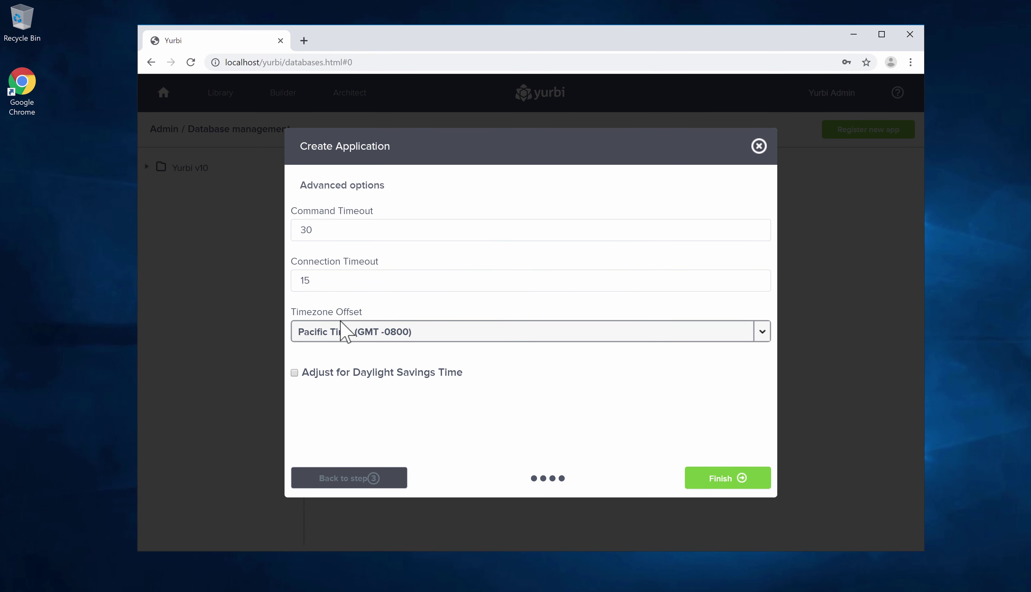
# Step: Set the timezone offset to GMT (EU) and finish creating AdventureWorks
pyautogui.click(753, 339)
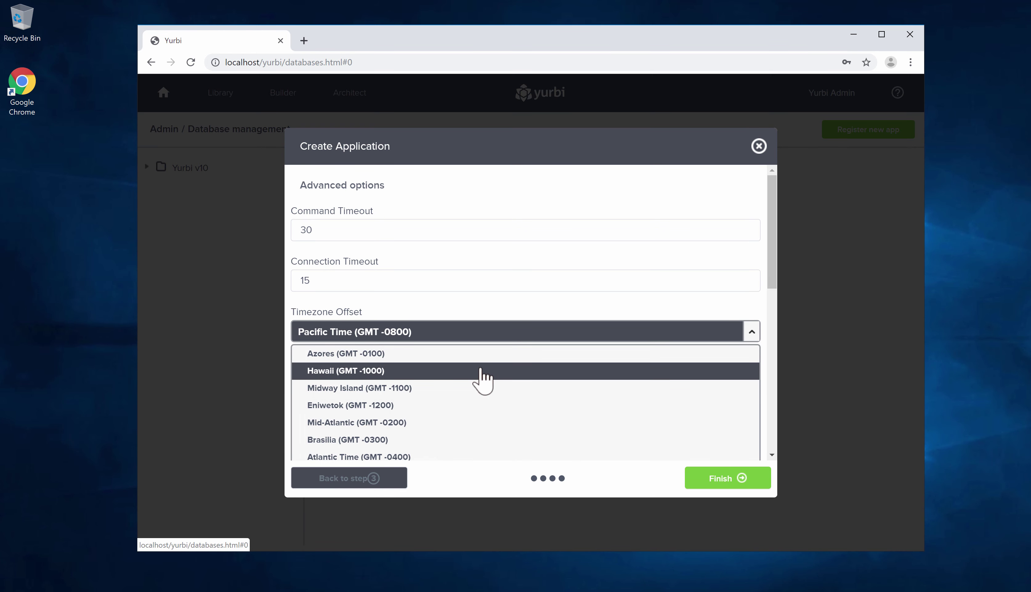
pyautogui.scroll(-5, 482, 380)
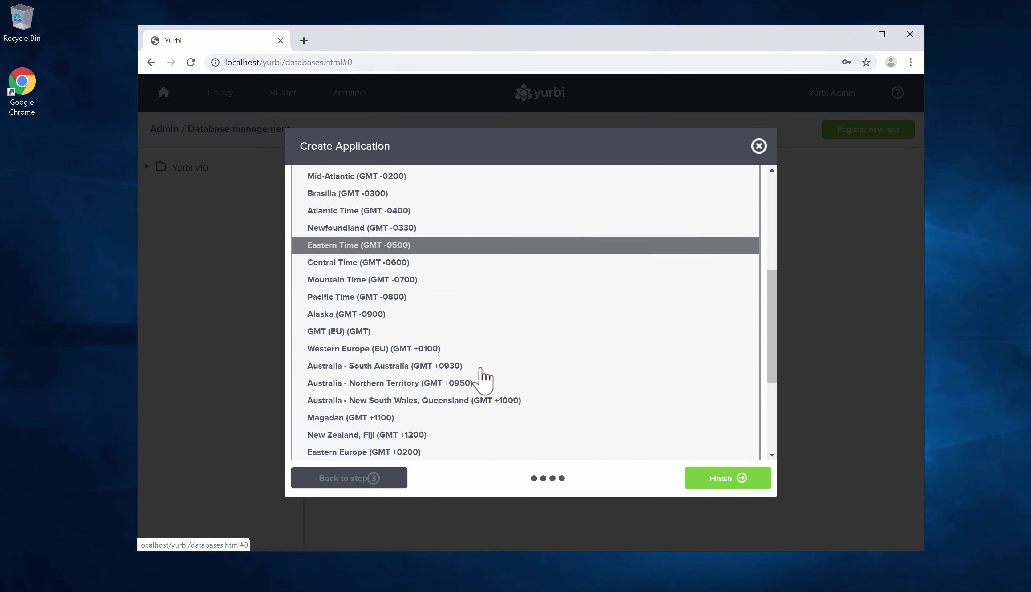
pyautogui.click(364, 332)
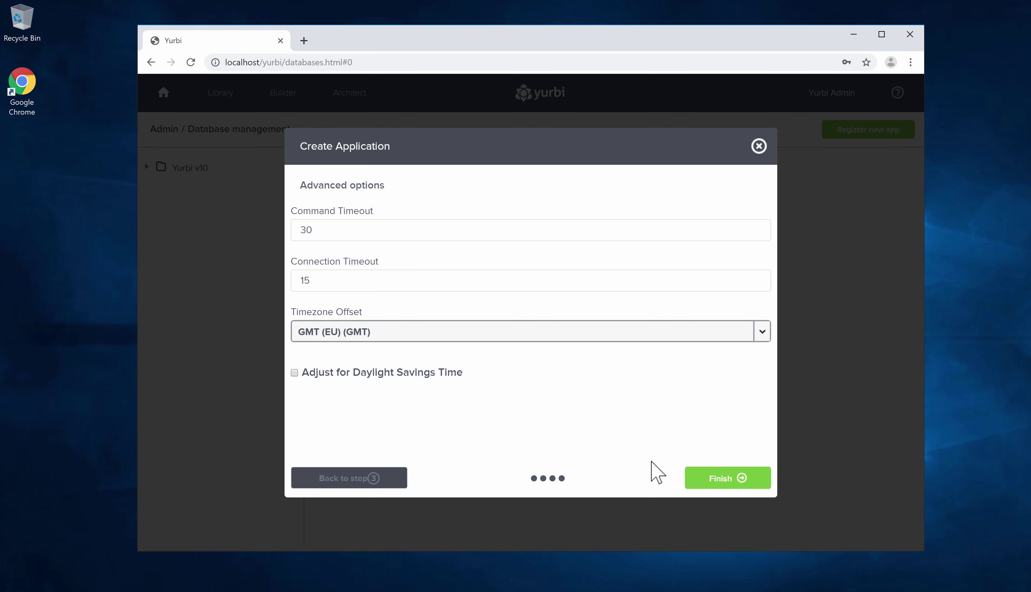
pyautogui.click(737, 477)
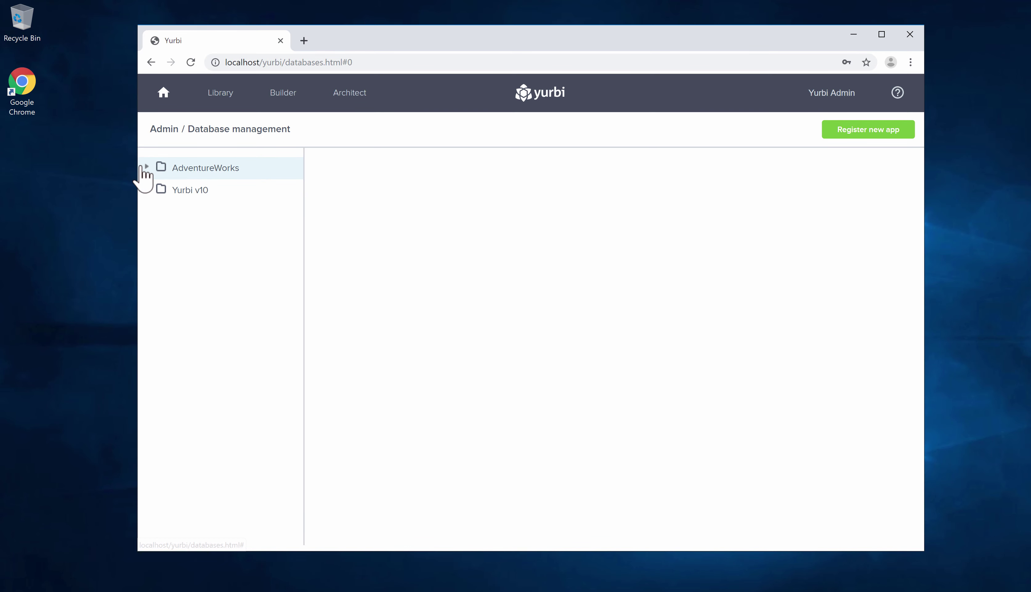
# Step: Expand AdventureWorks and review the WIN-D51THERBCRH connection settings form
pyautogui.click(147, 166)
pyautogui.click(205, 191)
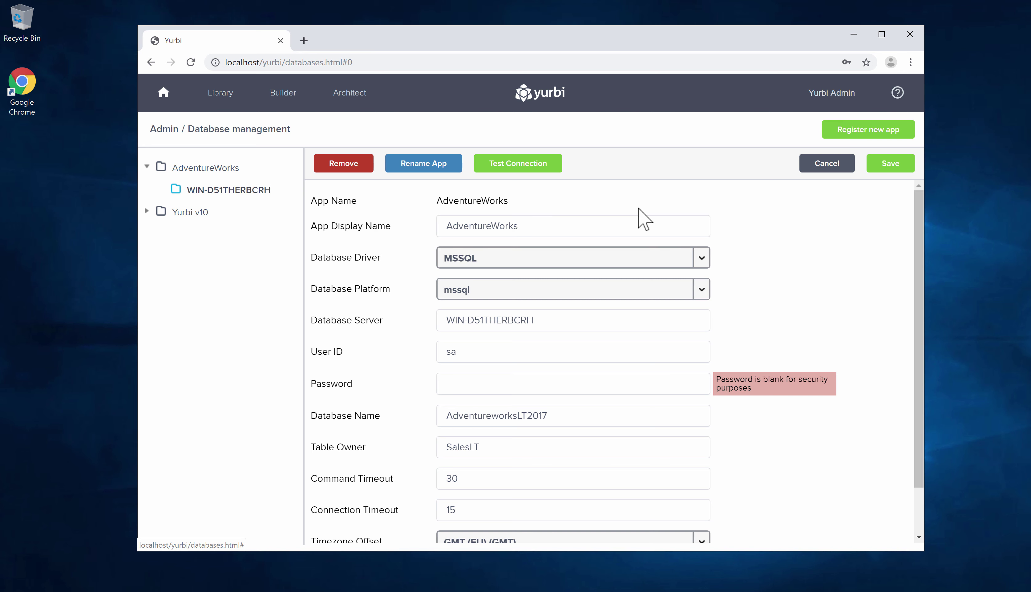
pyautogui.scroll(-2, 741, 257)
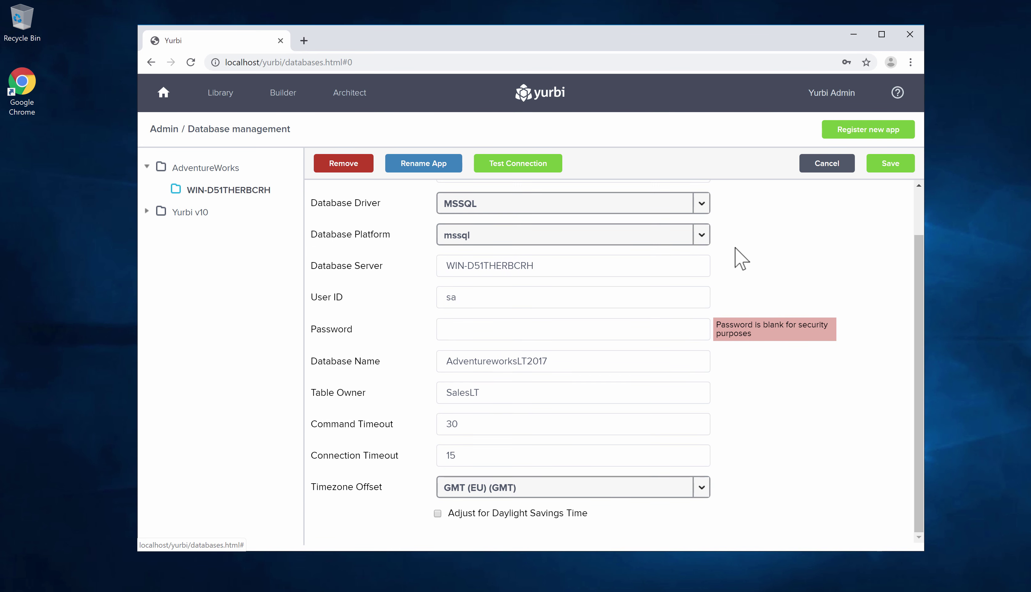
pyautogui.scroll(2, 740, 257)
pyautogui.scroll(-2, 740, 257)
pyautogui.scroll(2, 474, 381)
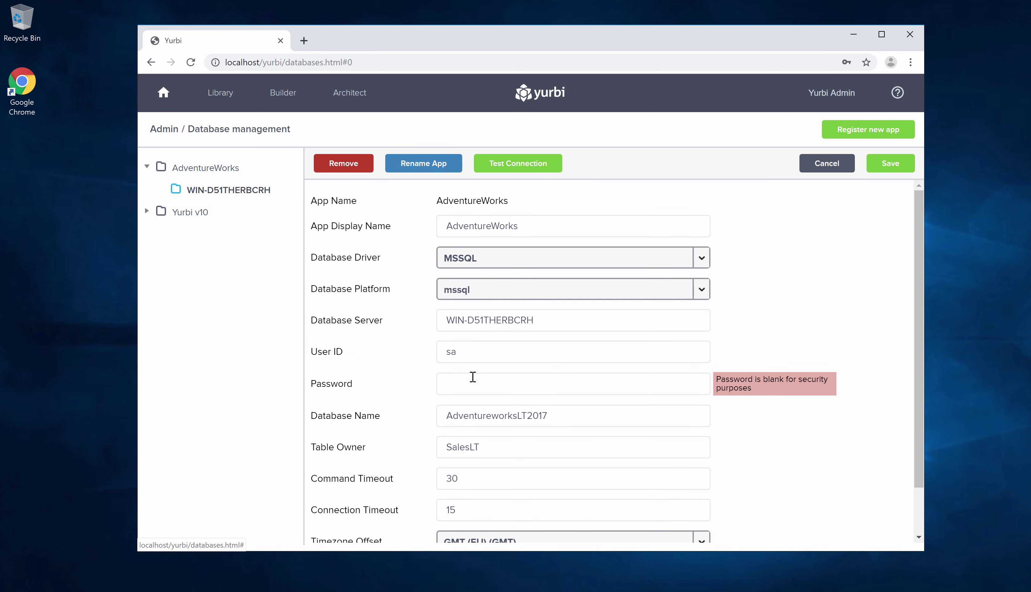
pyautogui.click(457, 386)
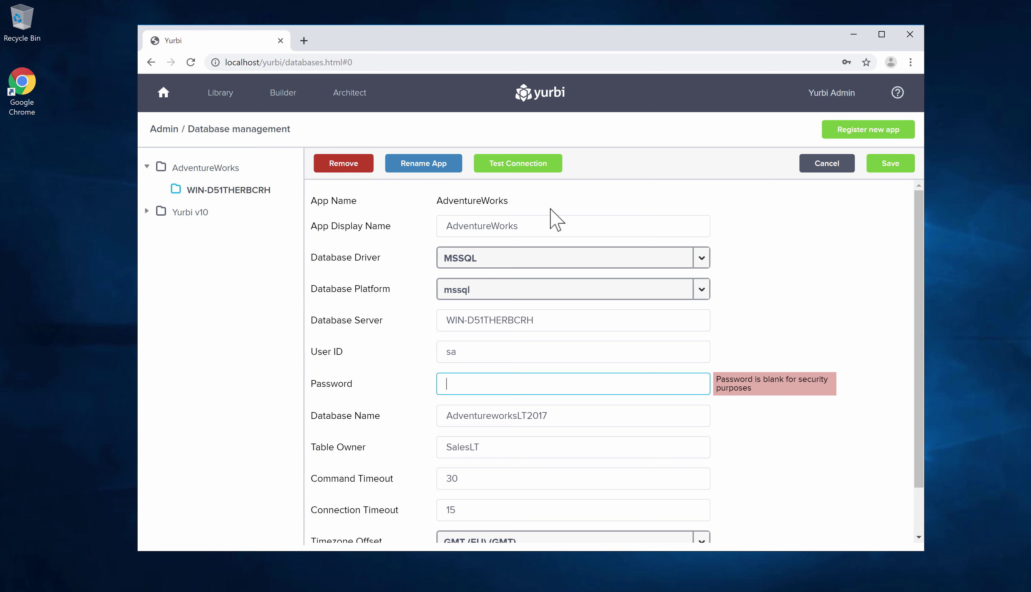
# Step: Return to the Admin page and reopen Database management via App Databases
pyautogui.click(166, 130)
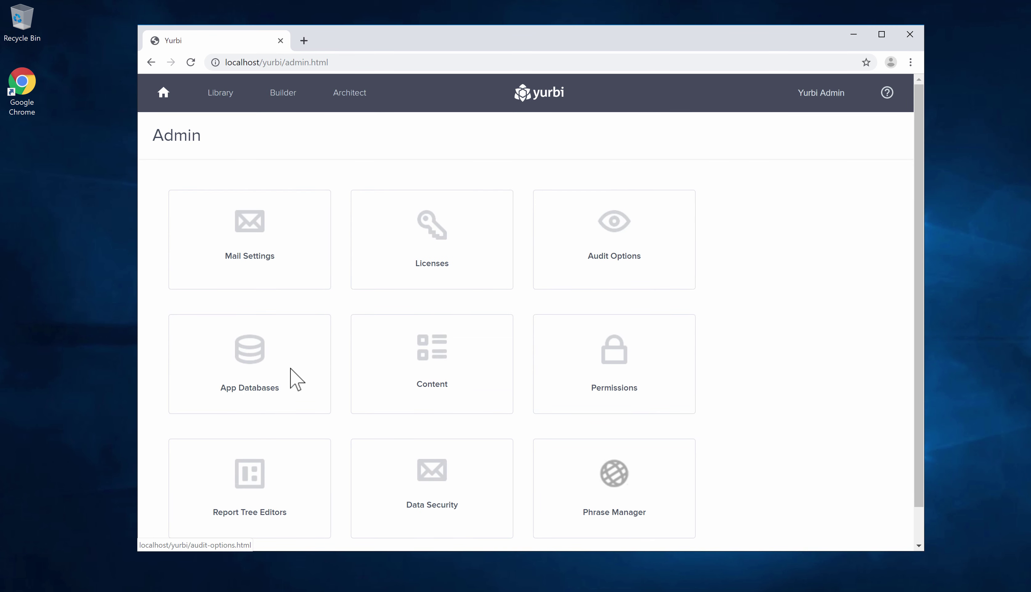
pyautogui.click(250, 368)
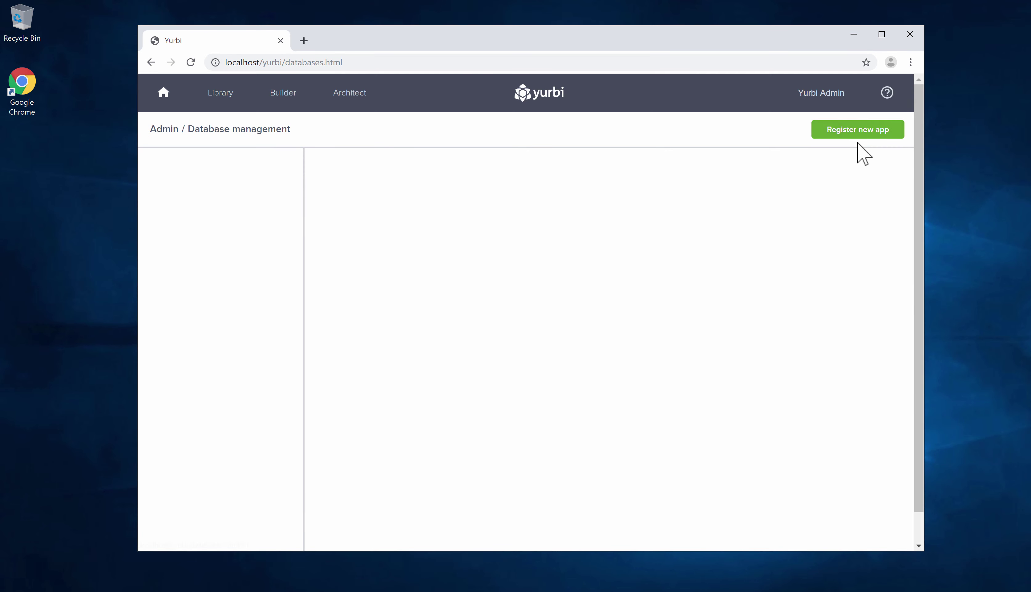